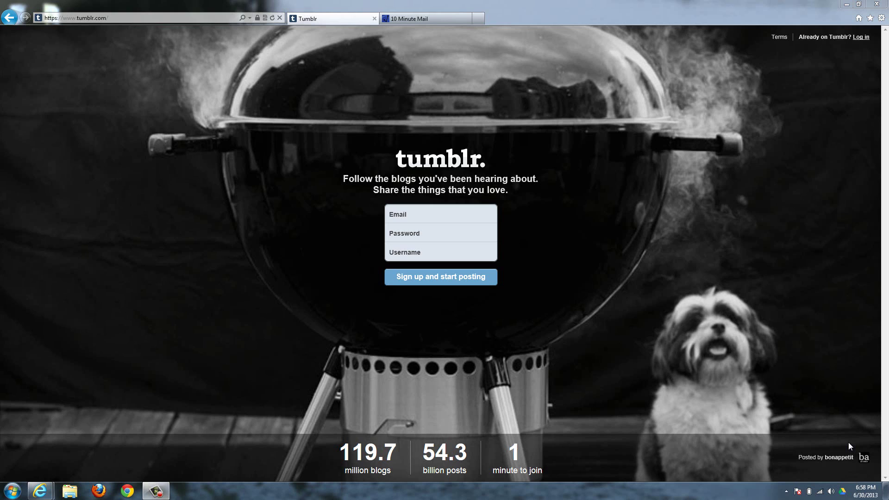
click(410, 19)
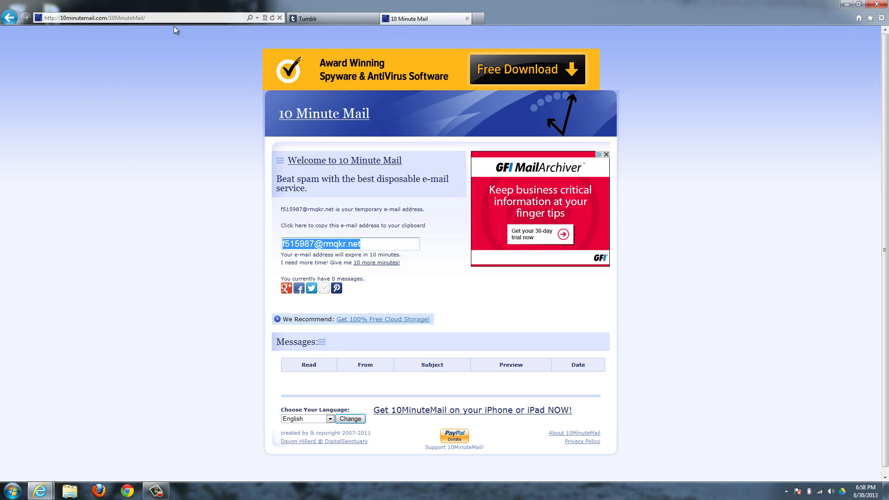
click(368, 243)
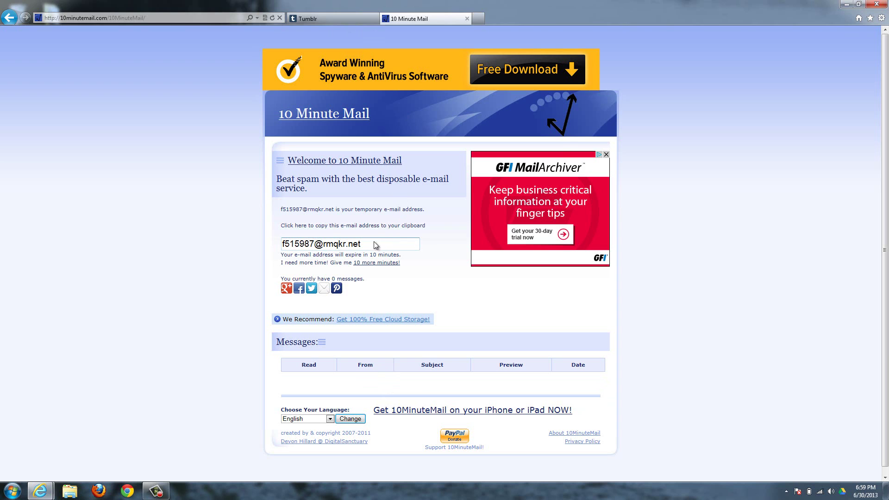
click(416, 275)
click(378, 265)
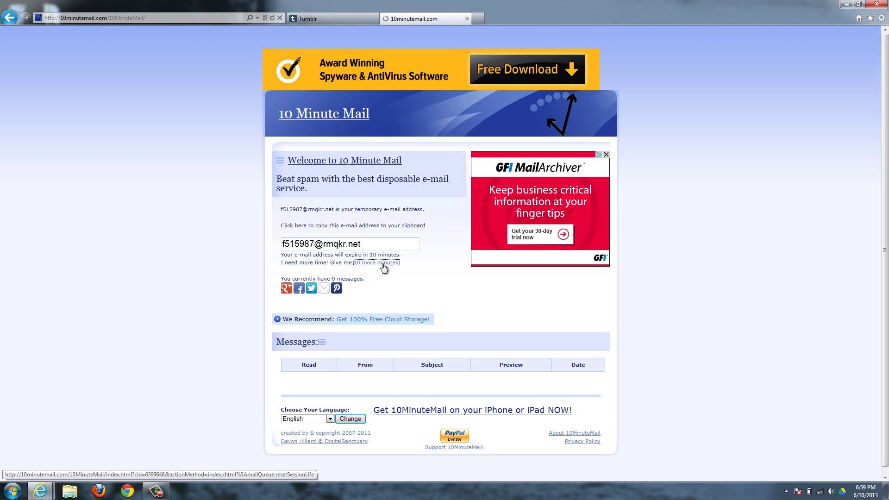
click(370, 244)
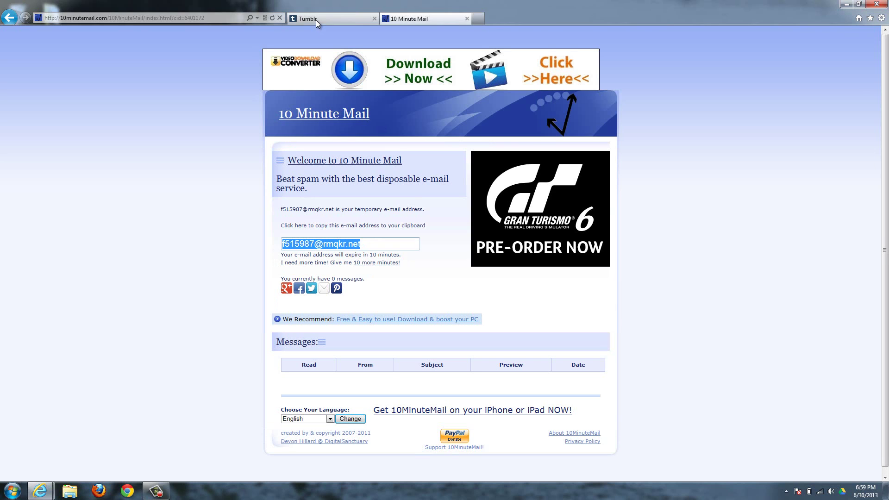
right_click(330, 251)
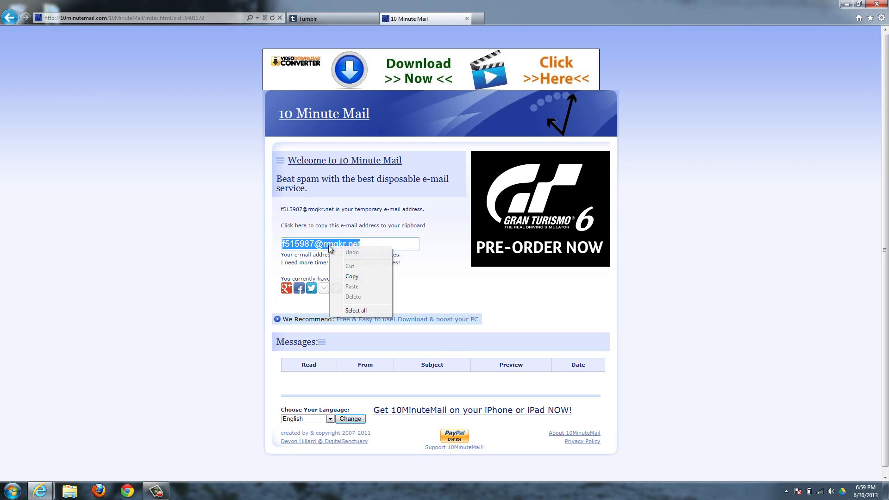
click(352, 277)
Fill Tumblr sign-up with the pasted temporary email, a password and username asdlgsdalkgjsdkafjk
click(331, 18)
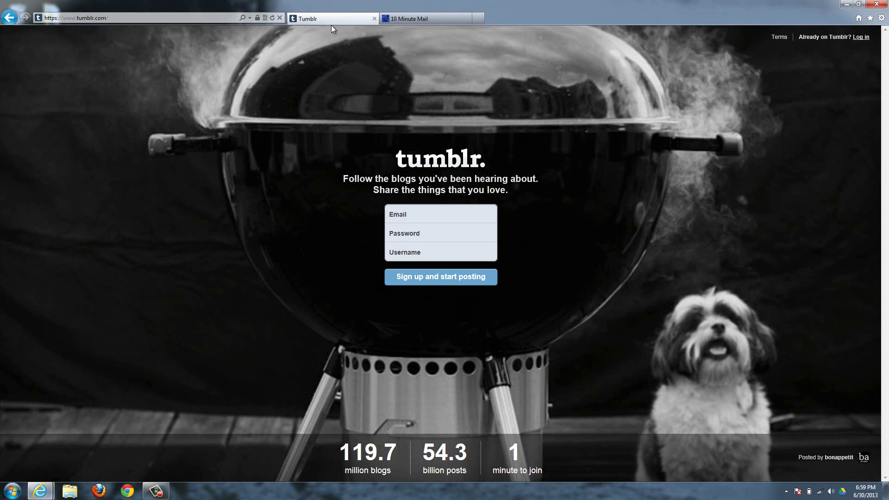
click(424, 218)
key(ctrl+v)
click(419, 235)
text(************************)
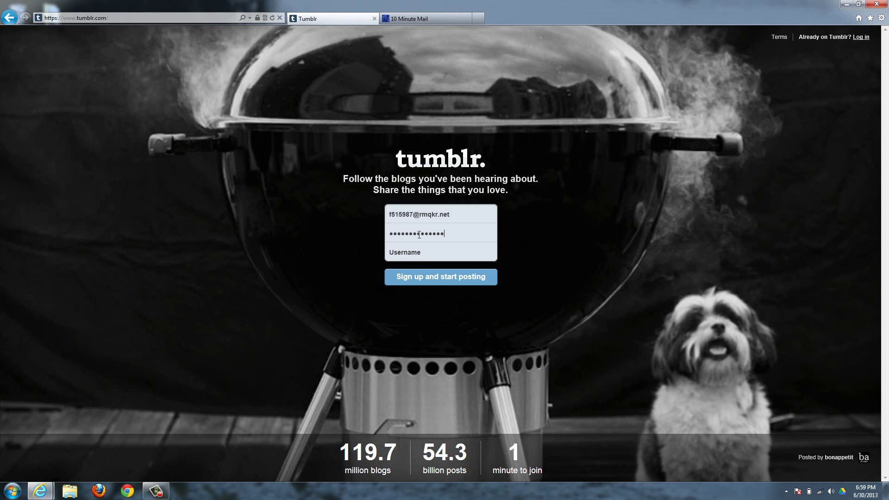
click(418, 251)
text(asdlgsdalkgjsdkafjk)
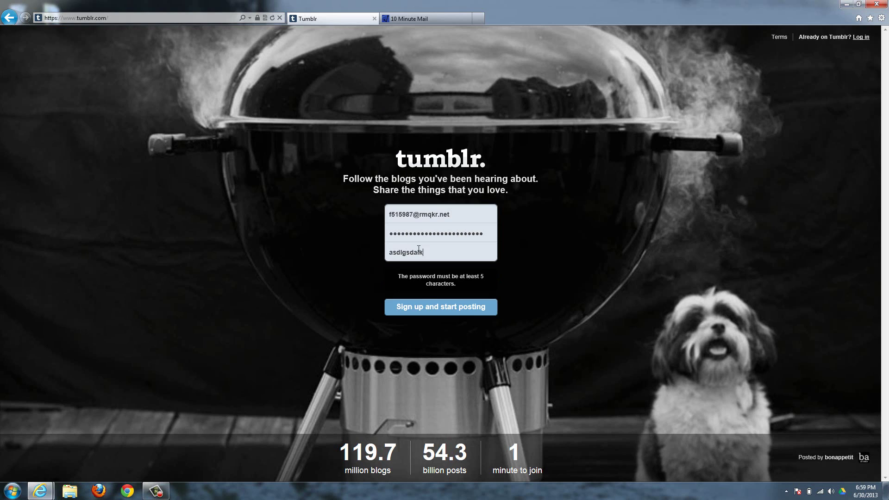
click(450, 311)
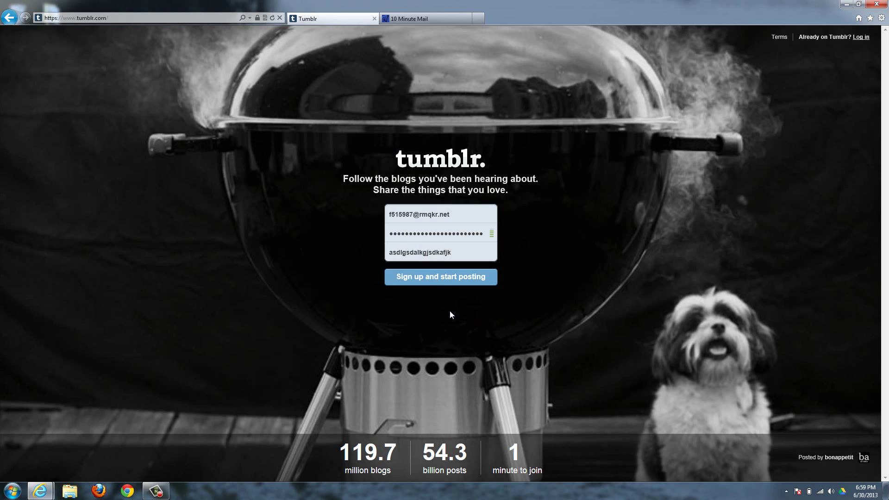
click(459, 278)
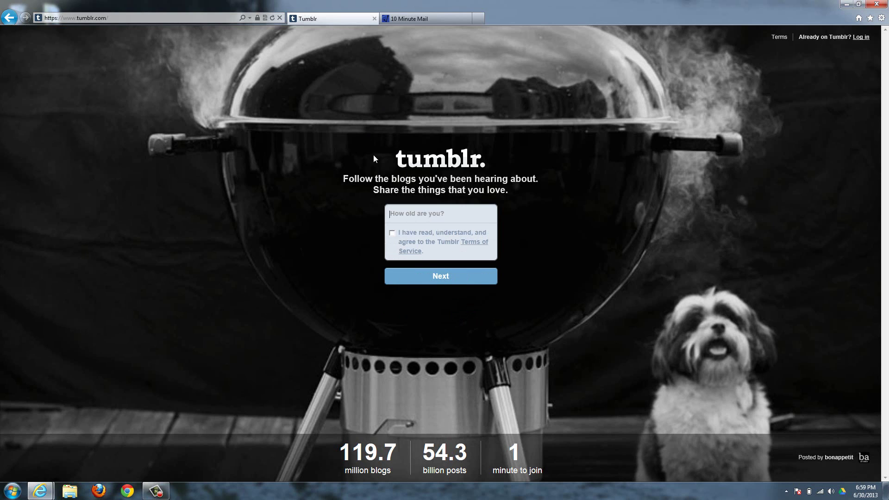
text(423)
key(BackSpace)
click(426, 231)
click(442, 278)
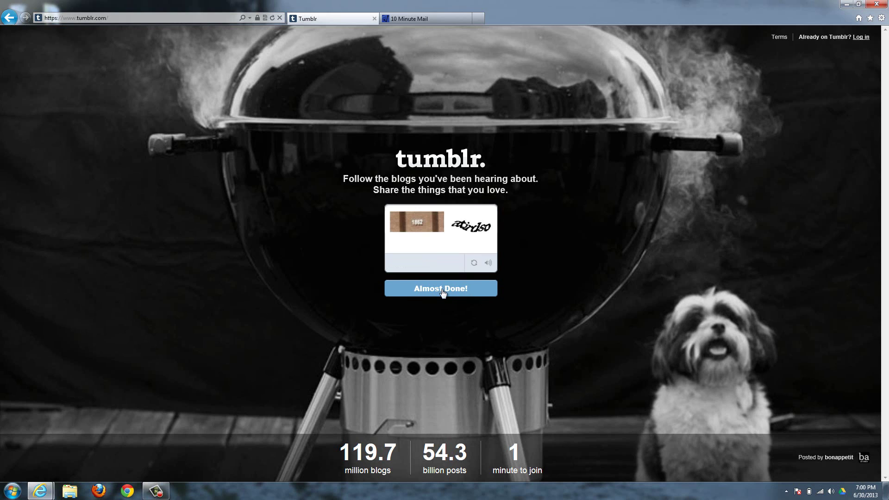
click(422, 267)
text(1852)
key(BackSpace)
key(BackSpace)
text(62 at)
text(irdso)
click(427, 276)
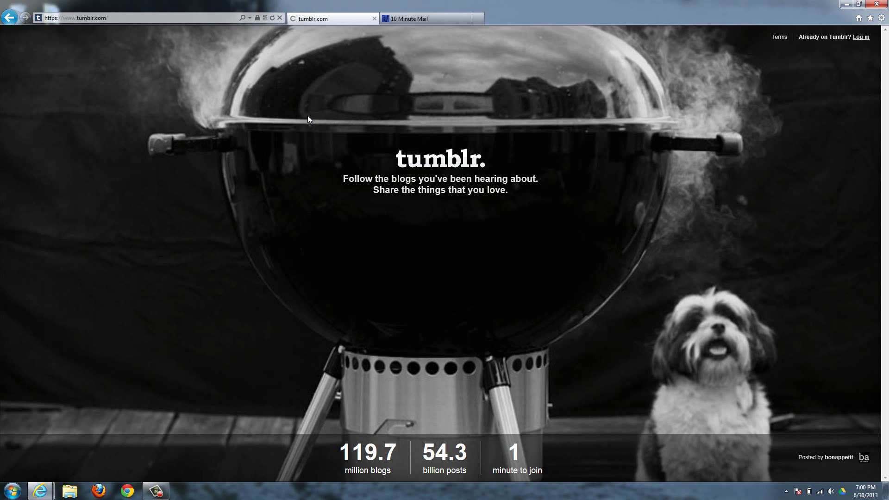
Follow the mullitover, faberfontsfoundry, PBS Digital Studios, viceuk and duckduckgo blogs
click(423, 19)
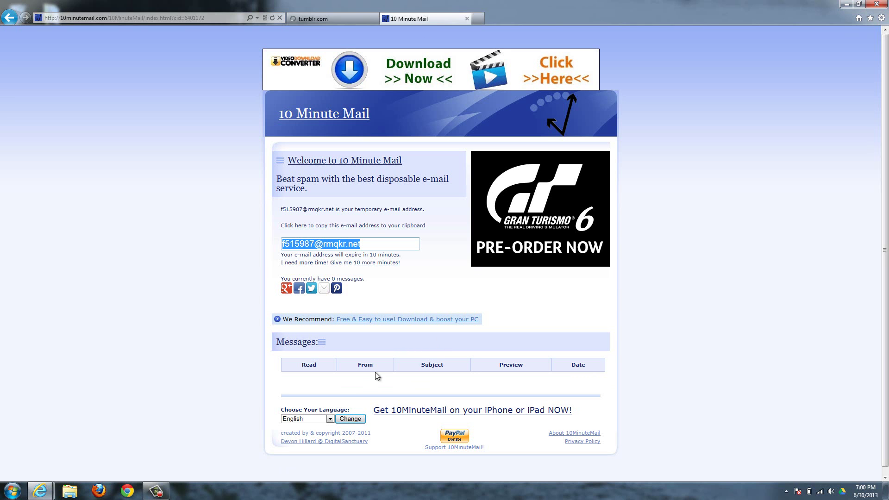
click(332, 19)
click(630, 78)
click(630, 143)
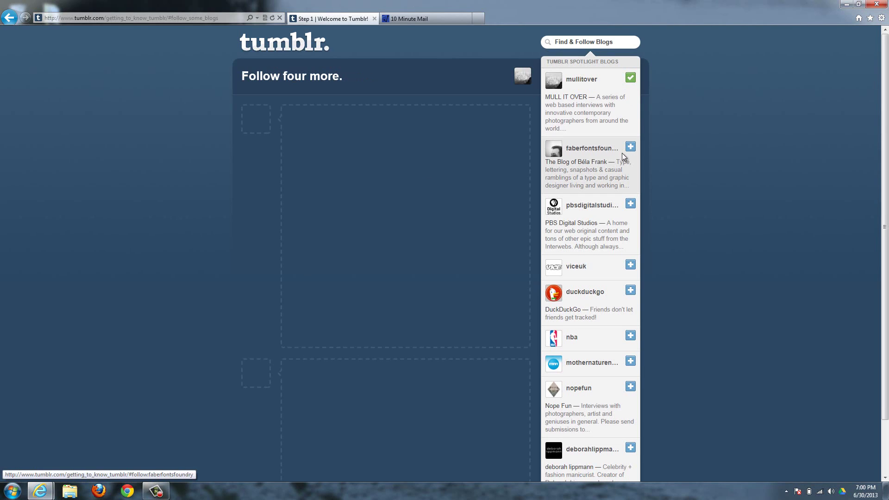
click(630, 204)
click(629, 268)
click(630, 291)
Follow nba, mothernaturenetwork, nopefun, deborah lippmann and newglassworks, then advance to the profile step
click(630, 340)
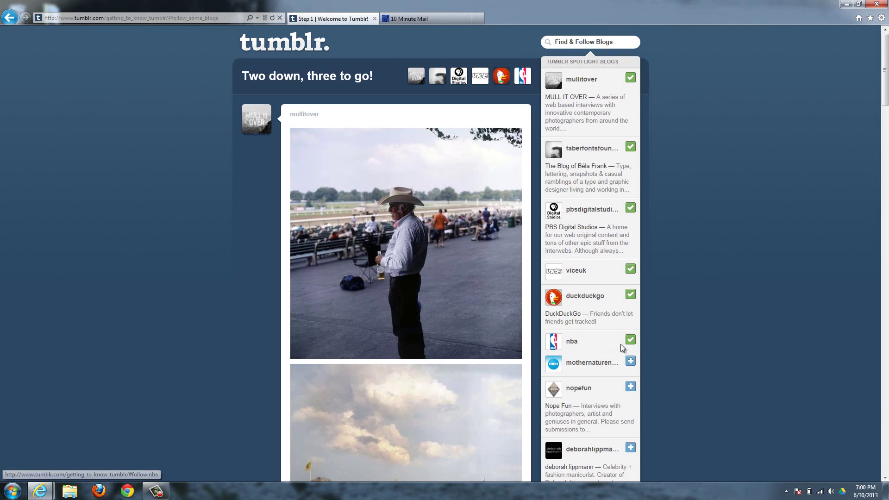
click(630, 364)
click(628, 391)
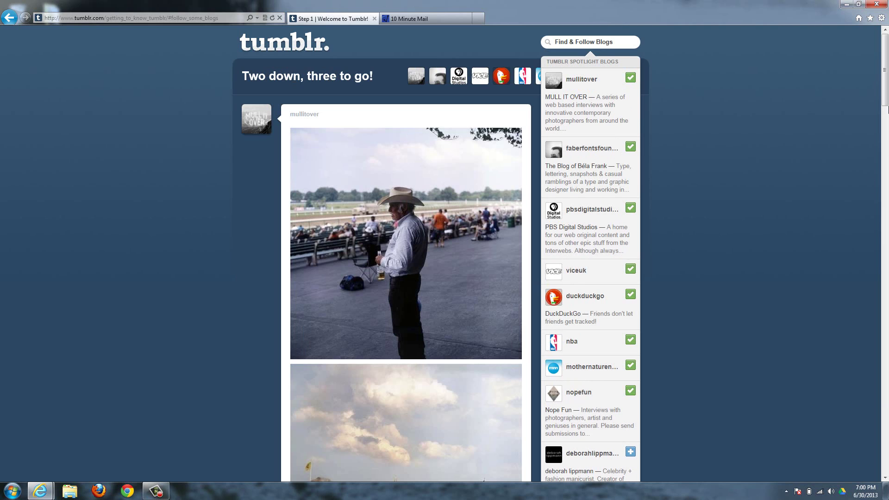
scroll(598, 240, down, 3)
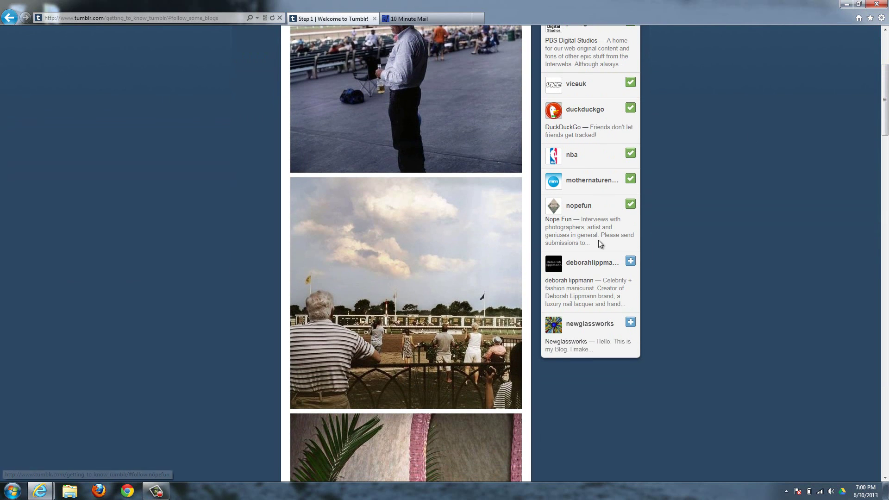
click(630, 261)
click(630, 323)
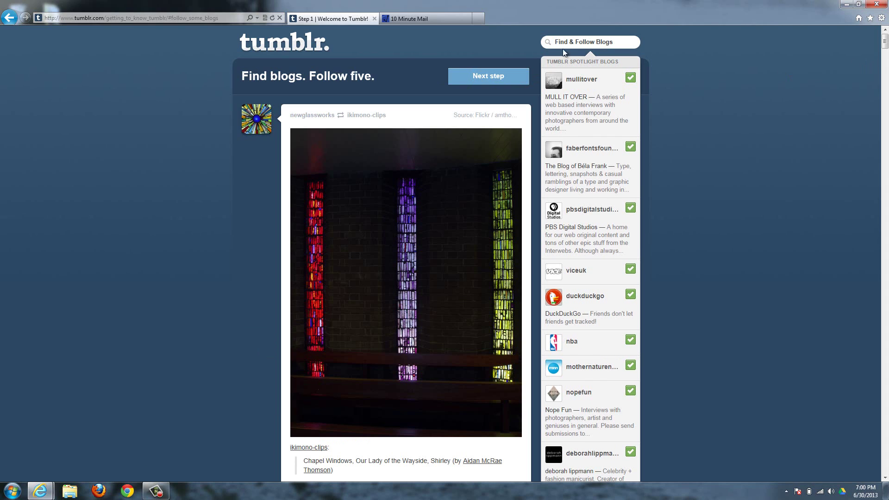
click(495, 78)
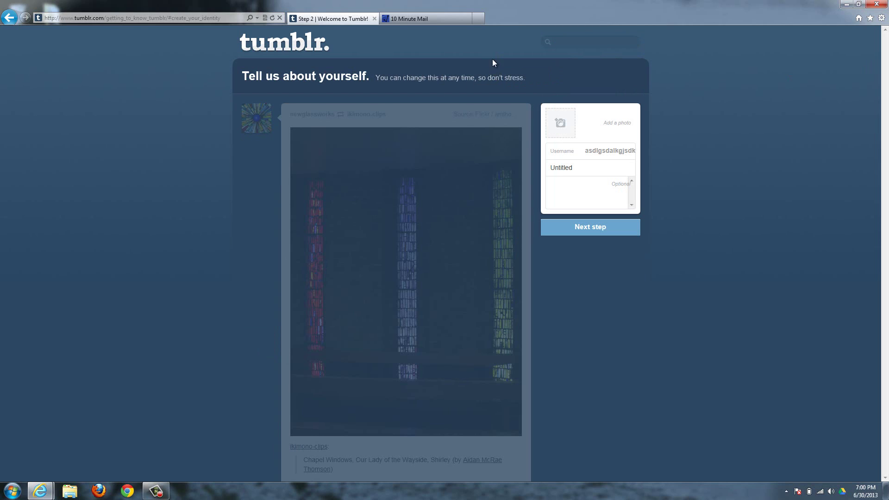
Refresh the temporary inbox and open Tumblr's 'Confirm your email' message
click(430, 20)
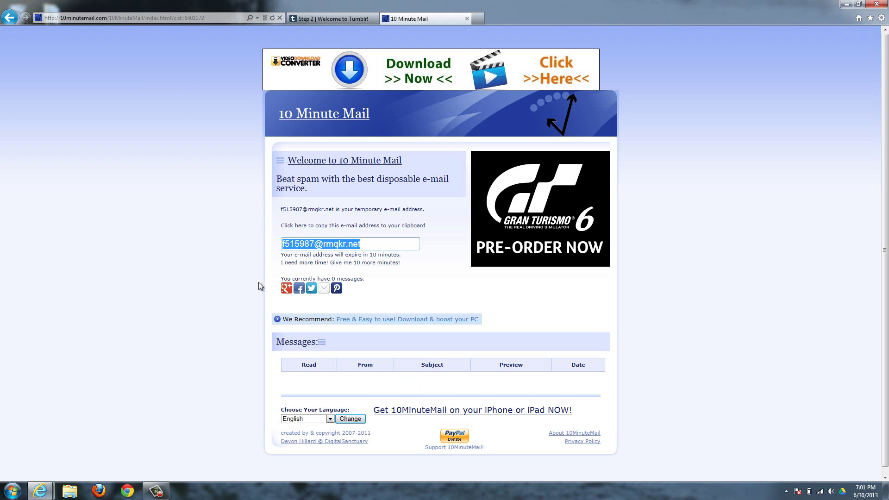
click(272, 21)
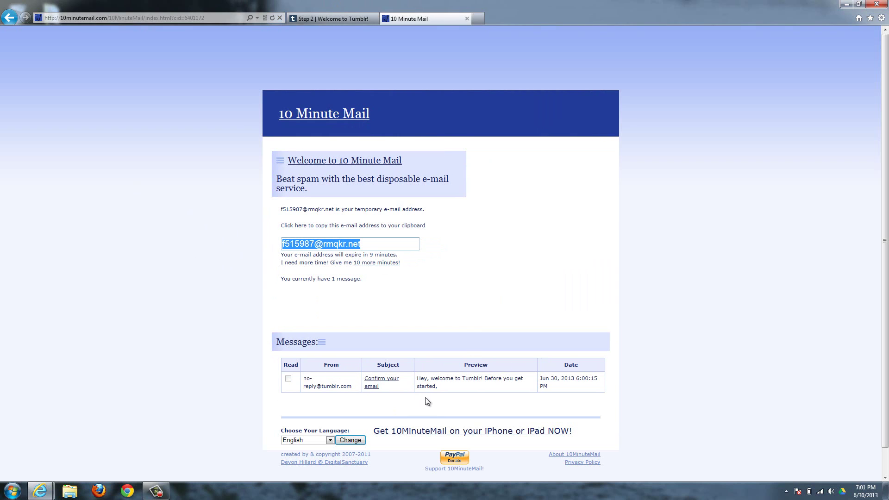
click(377, 383)
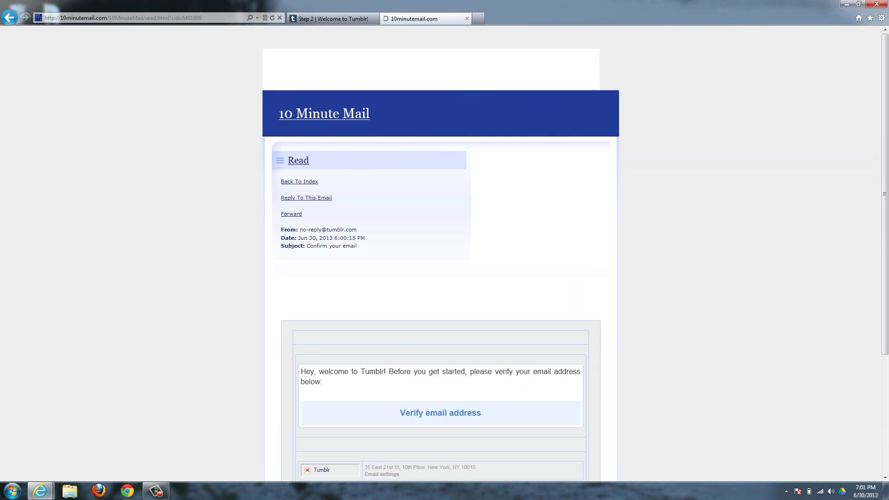
click(327, 18)
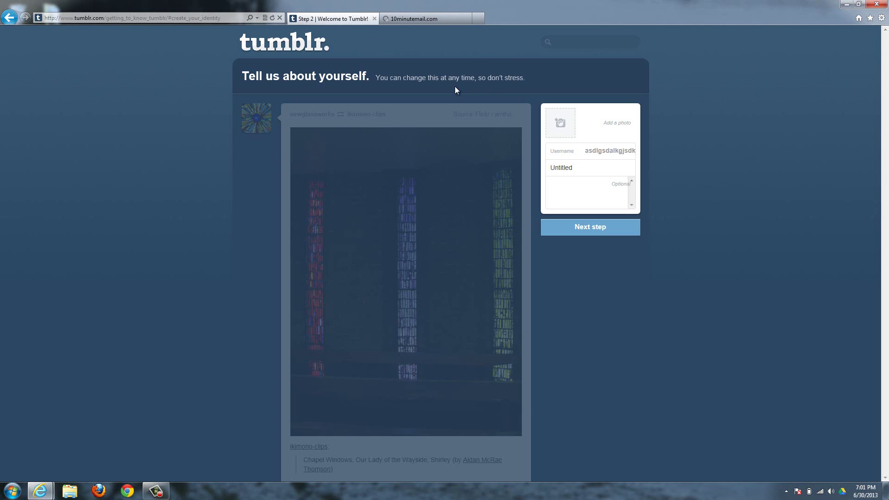
Pass the profile step and skip the Get the app step with 'I'll get it later'
click(607, 237)
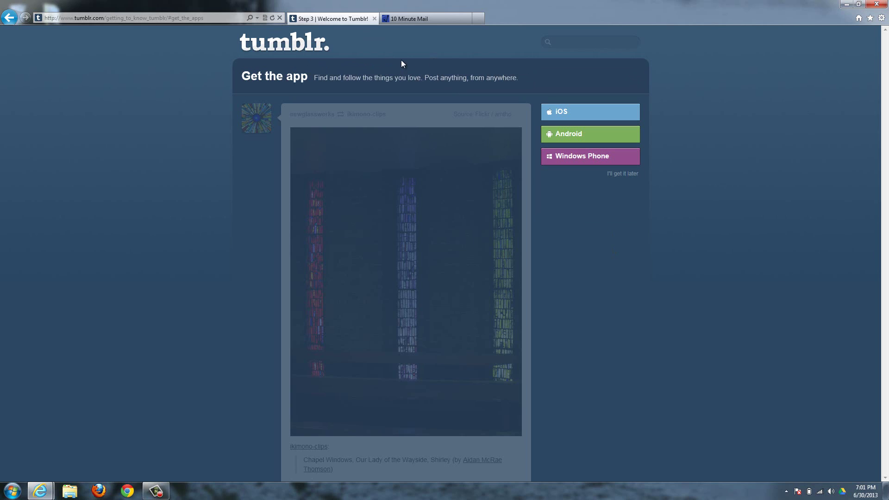
click(618, 175)
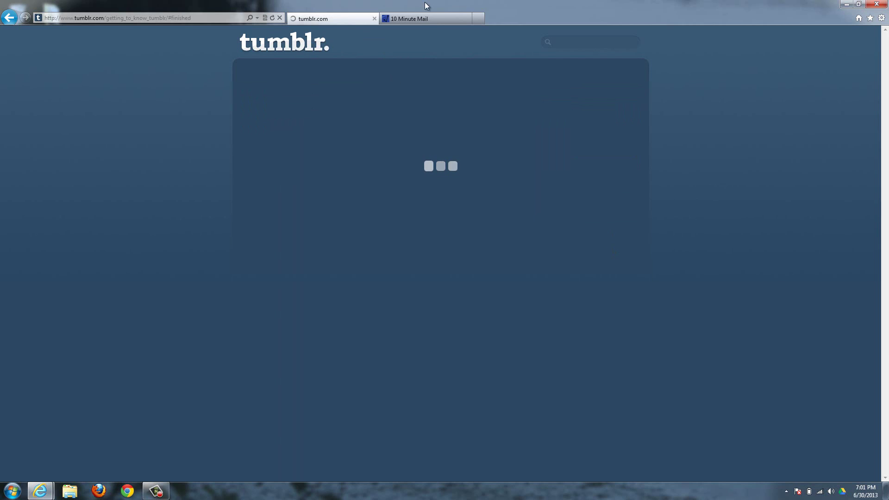
click(424, 19)
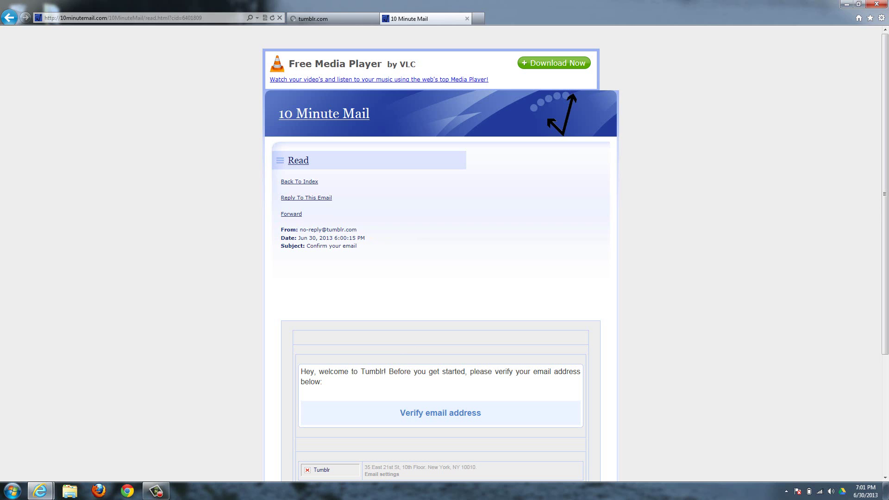
drag(885, 194, 885, 310)
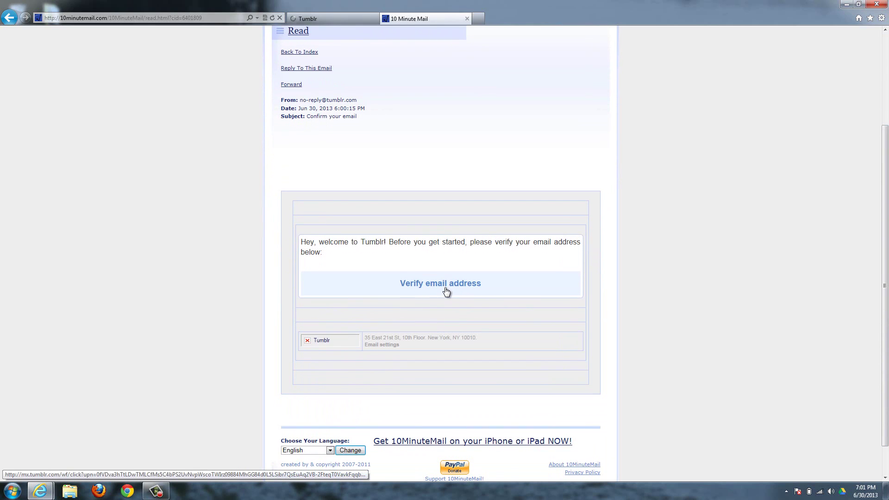
Follow the email's 'Verify email address' link, then return to the Tumblr dashboard
click(316, 20)
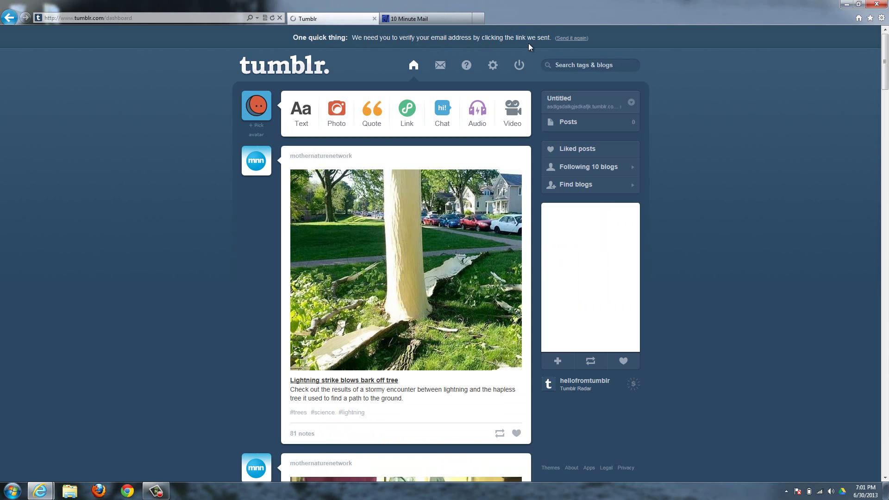
click(417, 18)
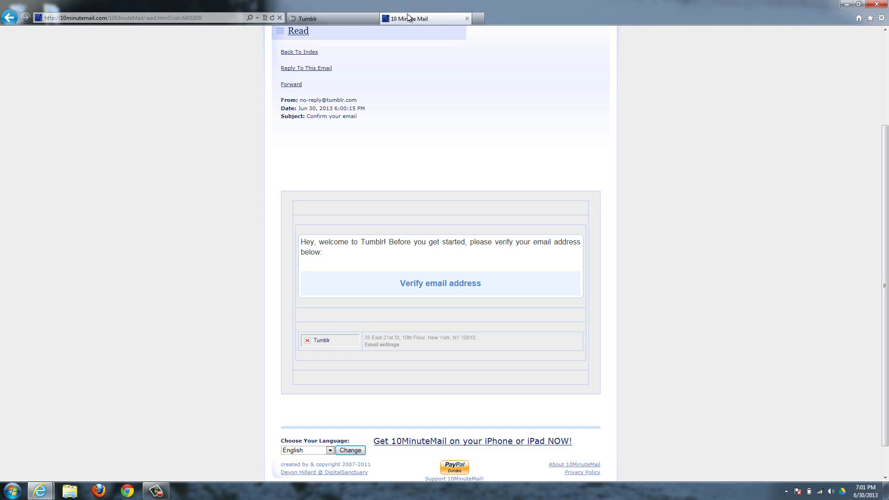
click(431, 283)
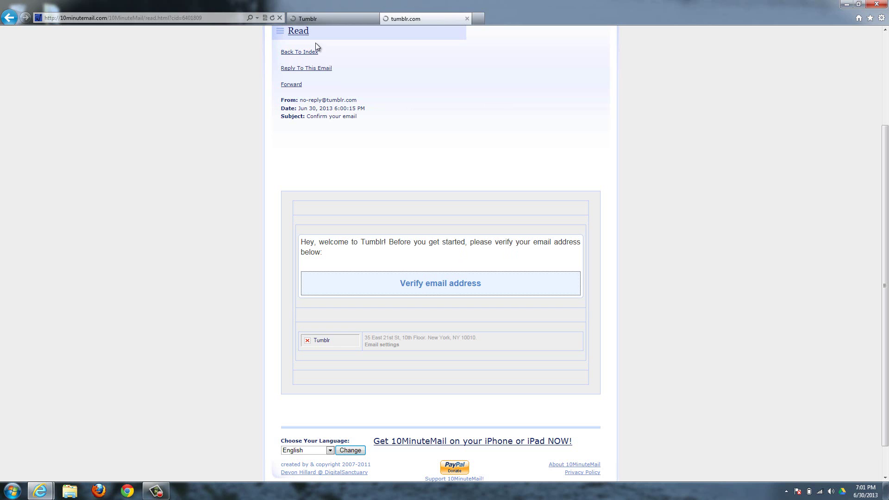
click(329, 21)
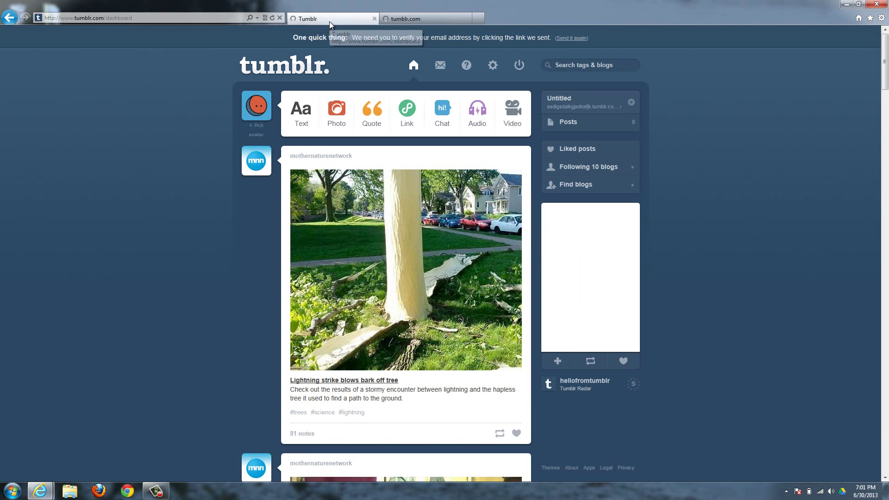